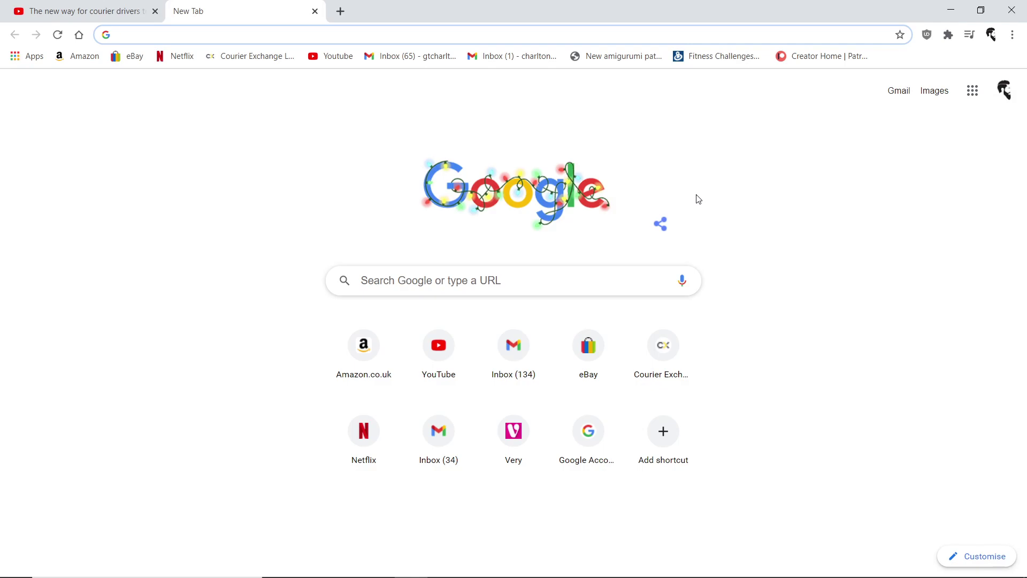
Search Google for discord, view the official discord.com homepage with its download options, and close that page.
click(378, 279)
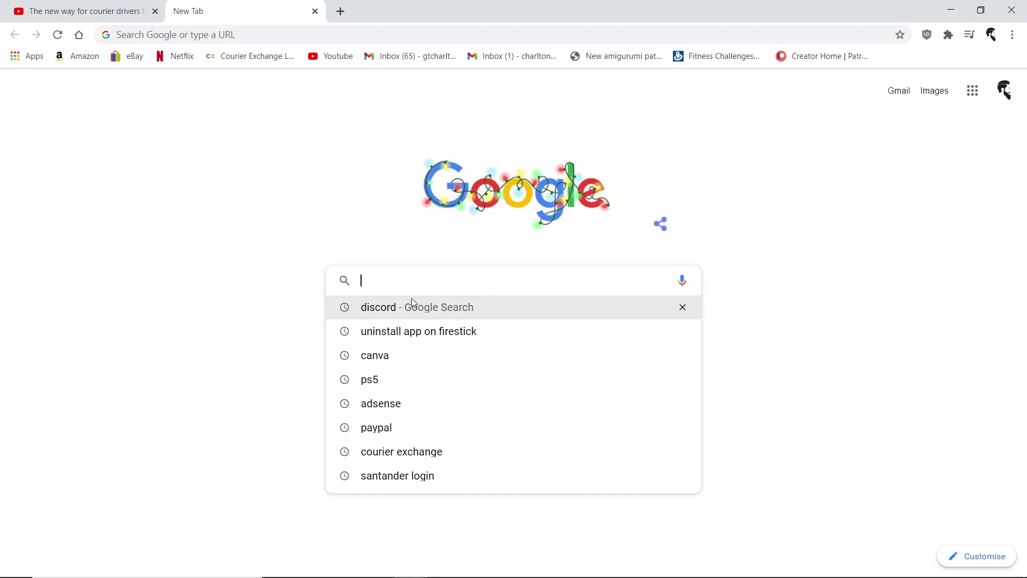
click(382, 314)
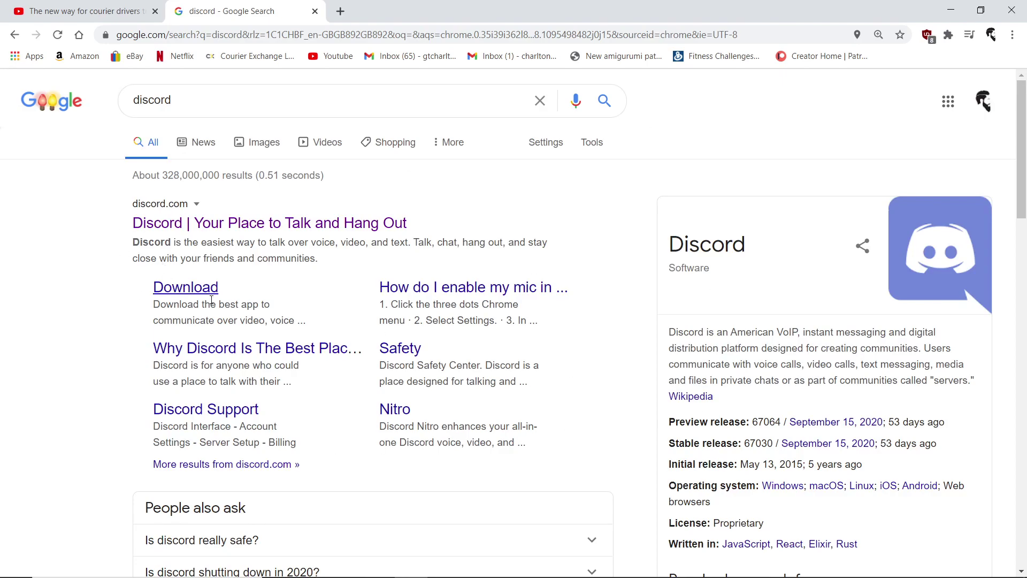
click(195, 225)
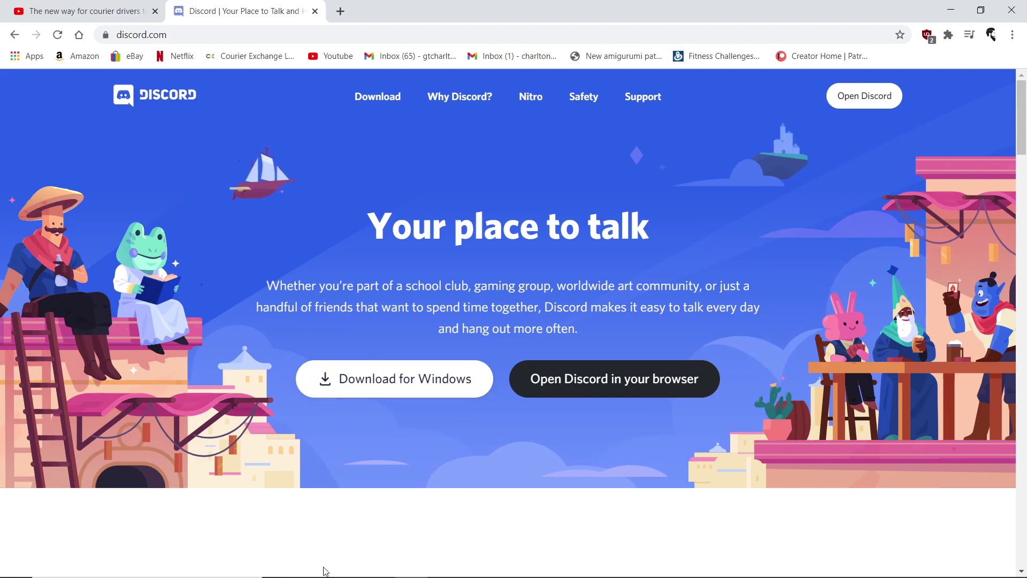
click(315, 11)
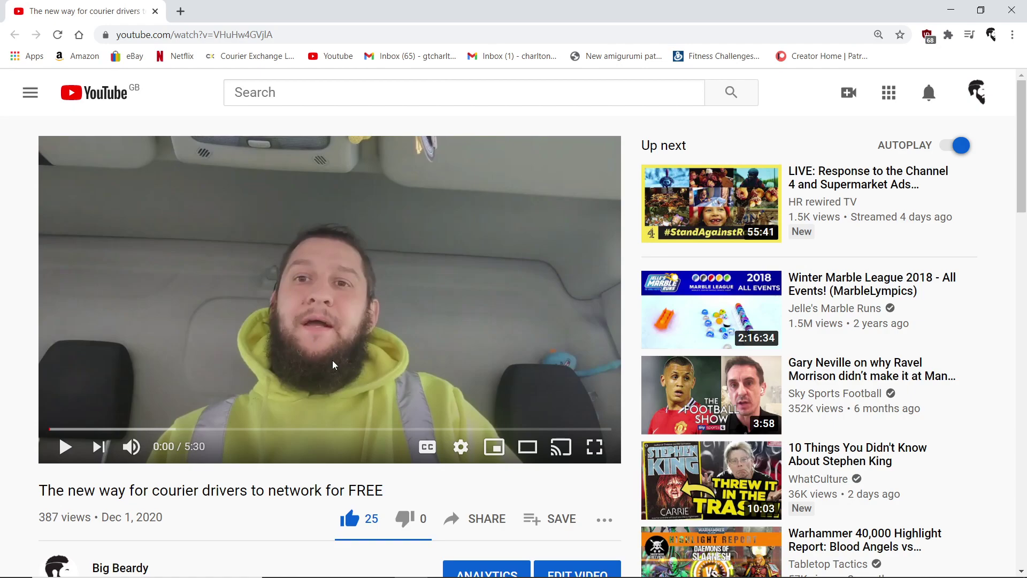
Open the Discord invite link from the courier networking video's description, view the server in the browser, and close it.
scroll(346, 376, down, 3)
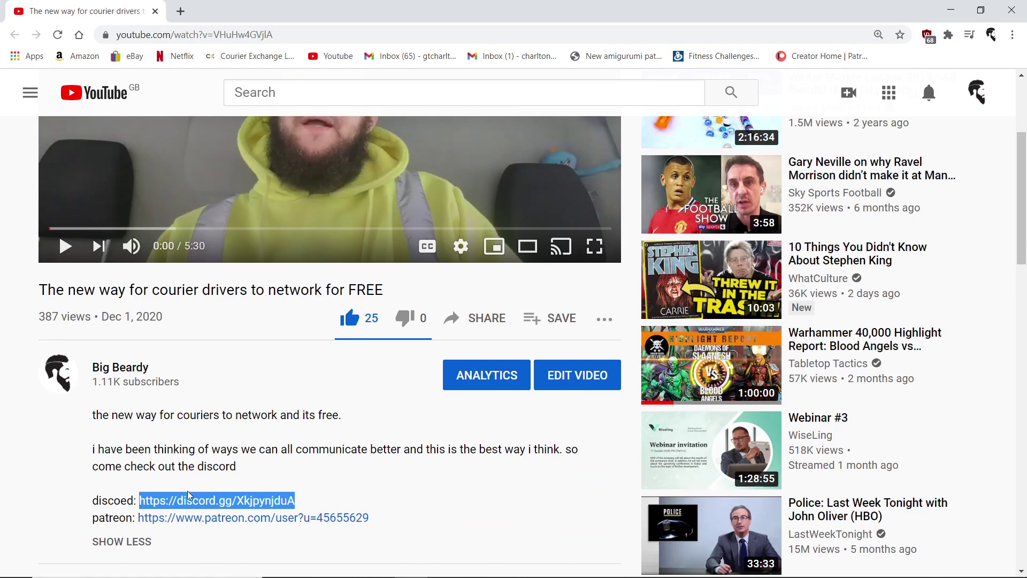
click(219, 491)
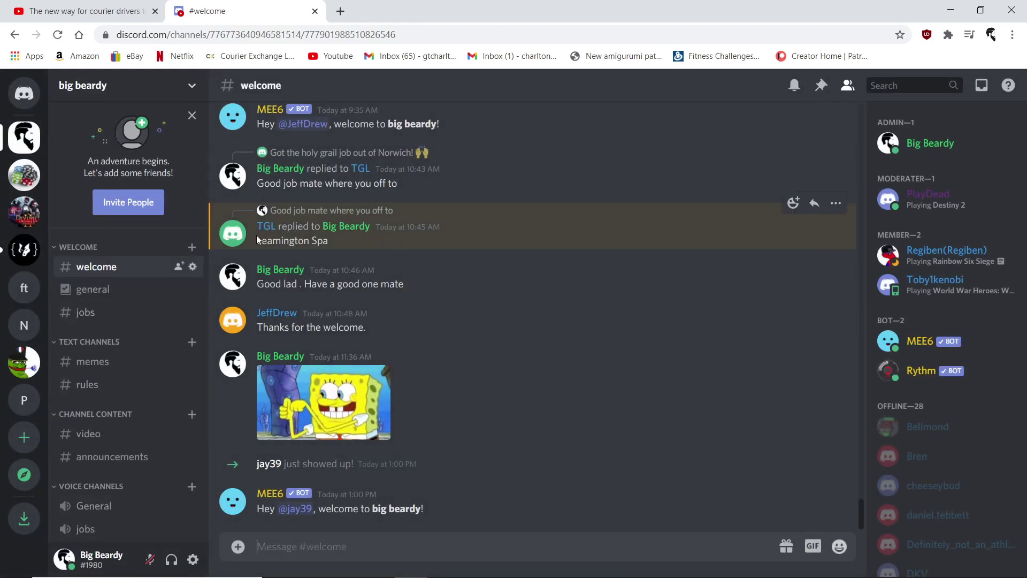
click(315, 11)
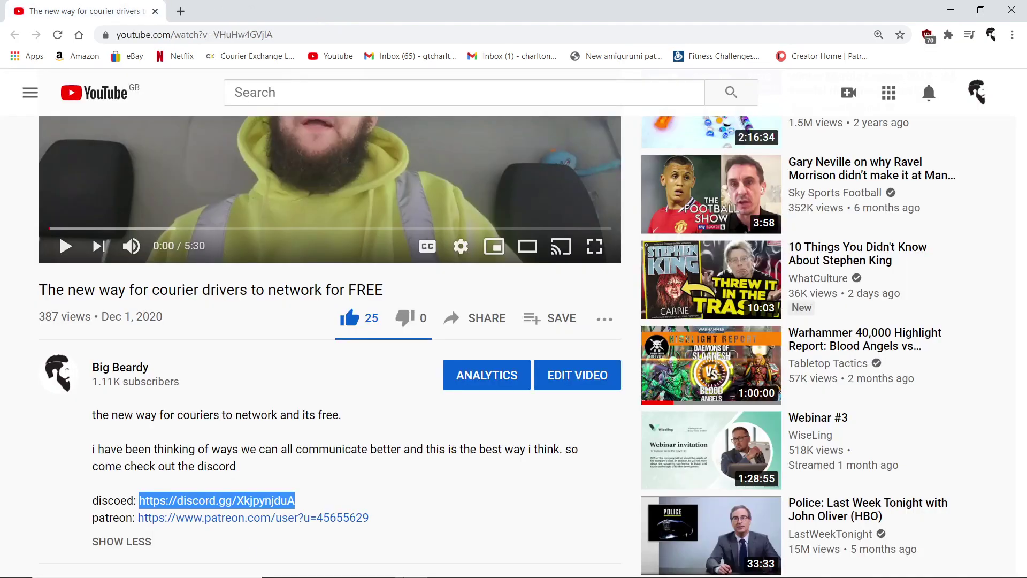
Switch to the Discord desktop app and read through the recent messages in the welcome channel.
click(543, 565)
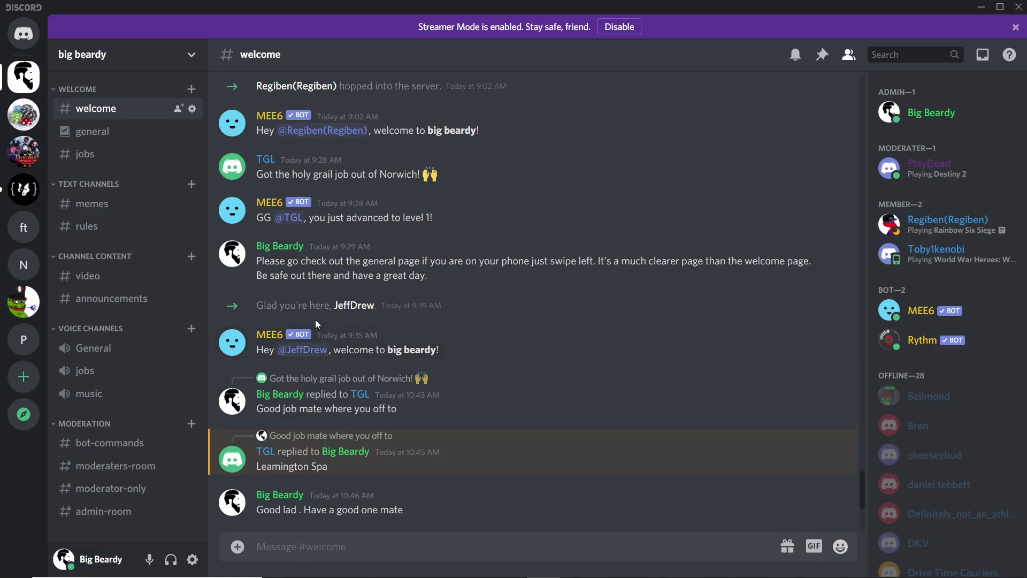
scroll(315, 319, down, 5)
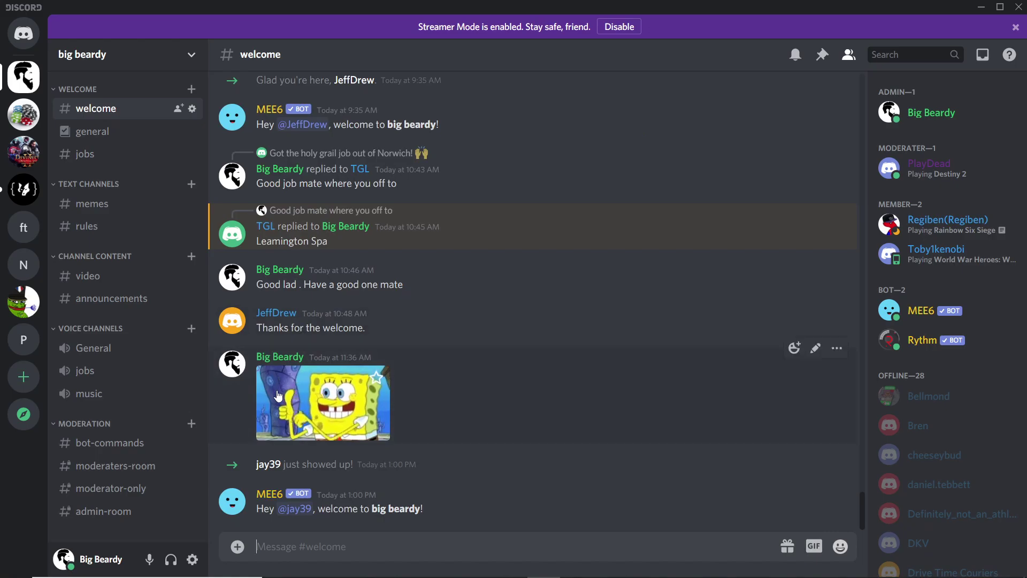
scroll(354, 388, up, 2)
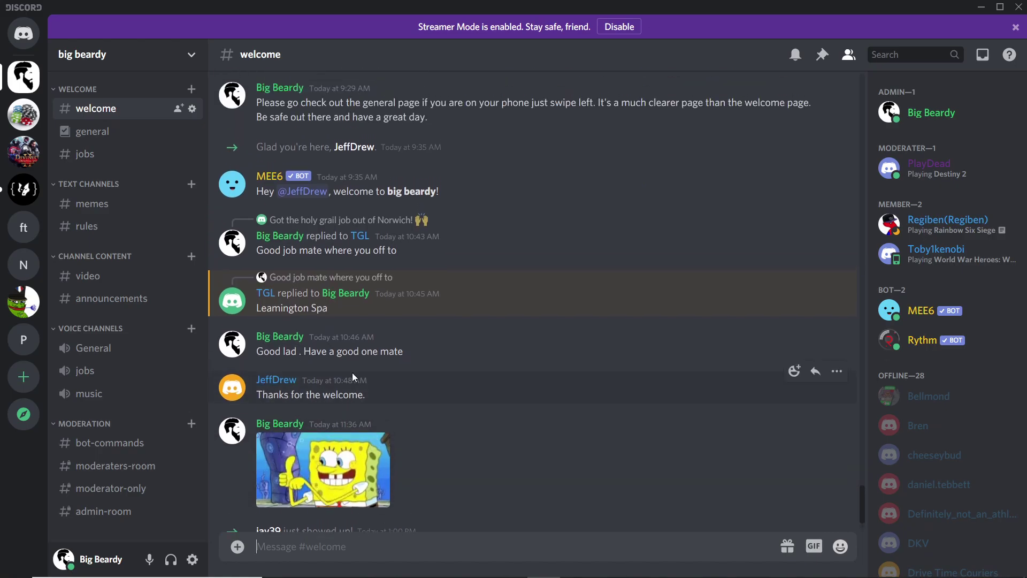
scroll(352, 372, up, 7)
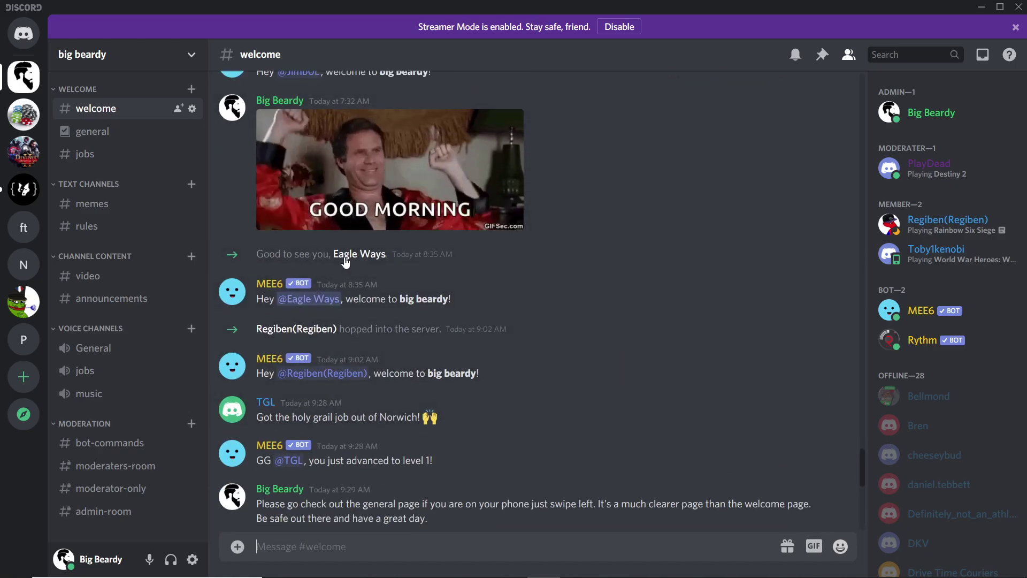
scroll(371, 364, down, 10)
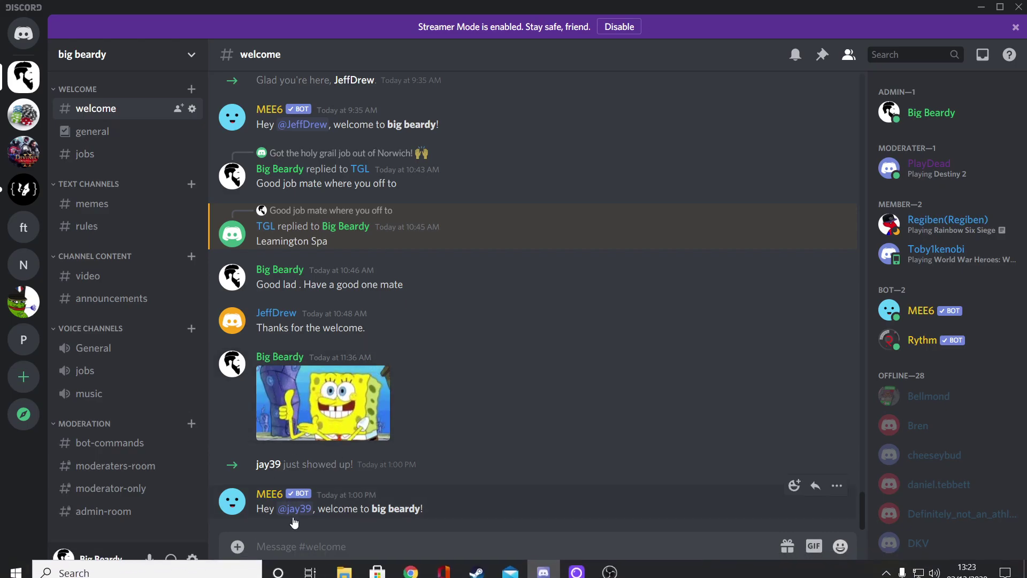
Enter placeholder text in the welcome channel's message box and erase it without sending.
click(283, 553)
text(frgfgr)
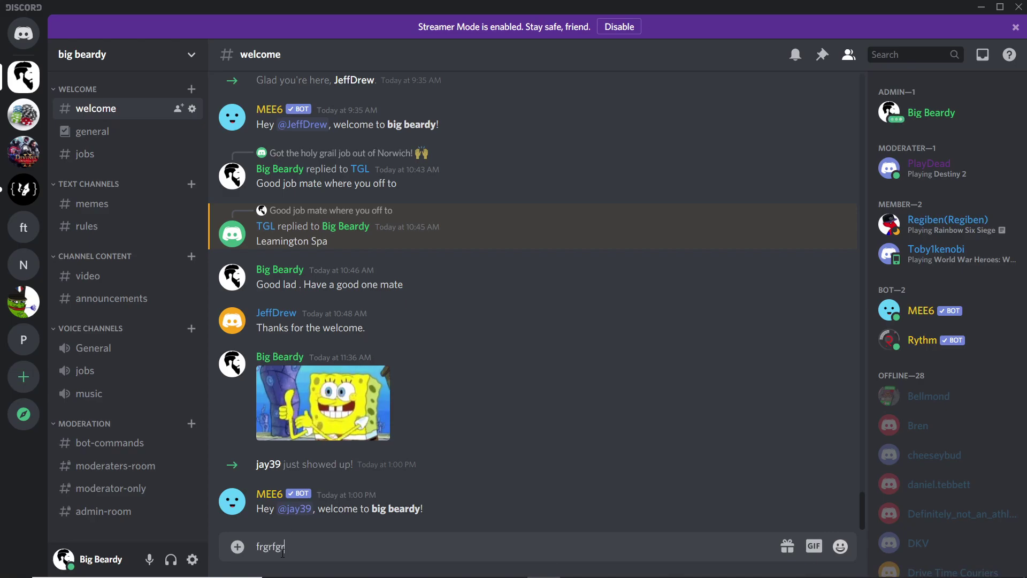
key(BackSpace)
key(BackSpace)
key(BackSpace)
key(BackSpace)
key(BackSpace)
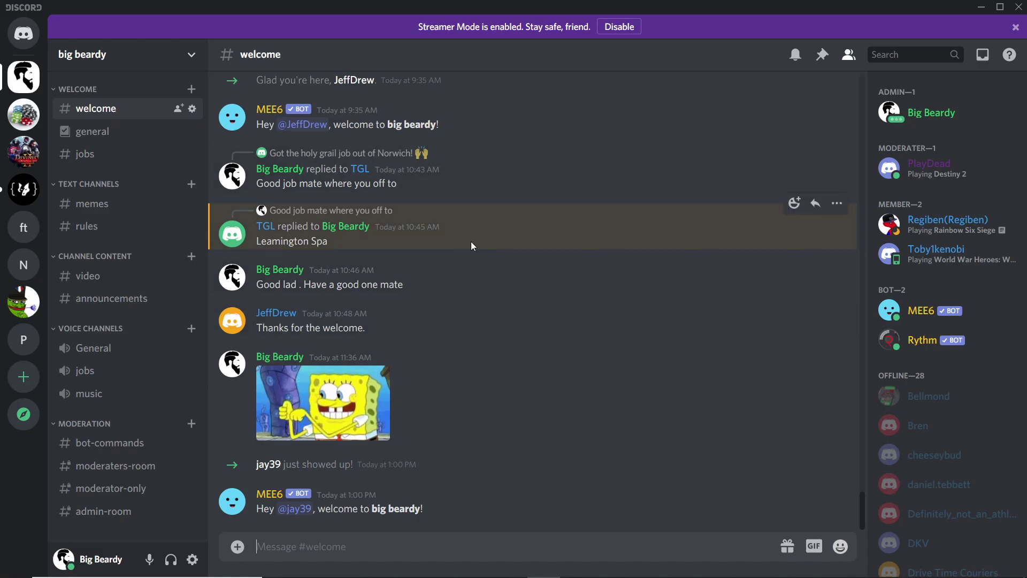
Read through the general channel's conversation and compare it with the welcome channel.
click(88, 138)
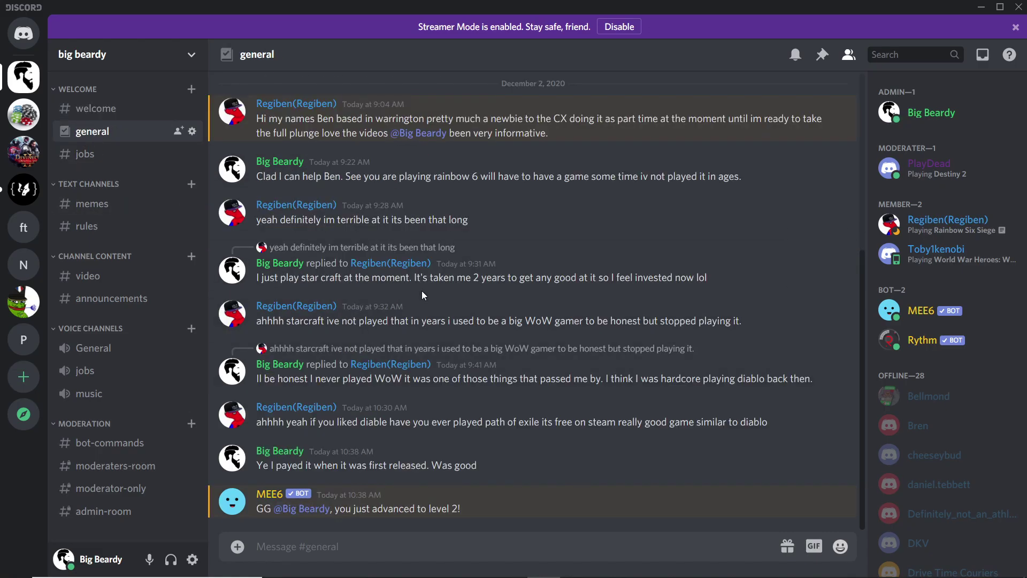
scroll(390, 314, up, 5)
scroll(387, 313, down, 5)
click(109, 113)
click(101, 131)
click(102, 111)
click(103, 131)
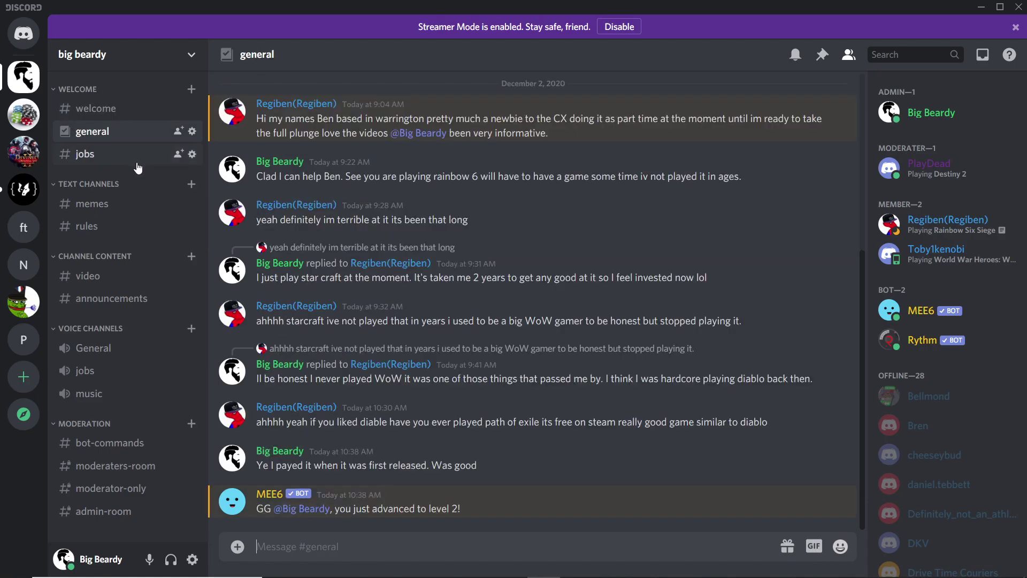
Examine the earlier posts in the jobs text channel, and view the memes and rules channels.
click(94, 159)
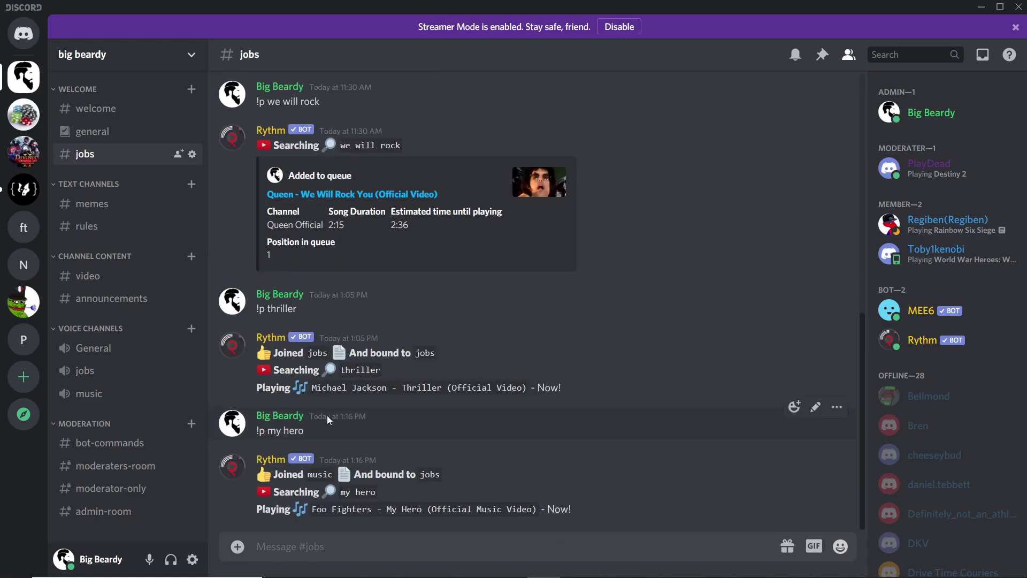
scroll(408, 386, up, 6)
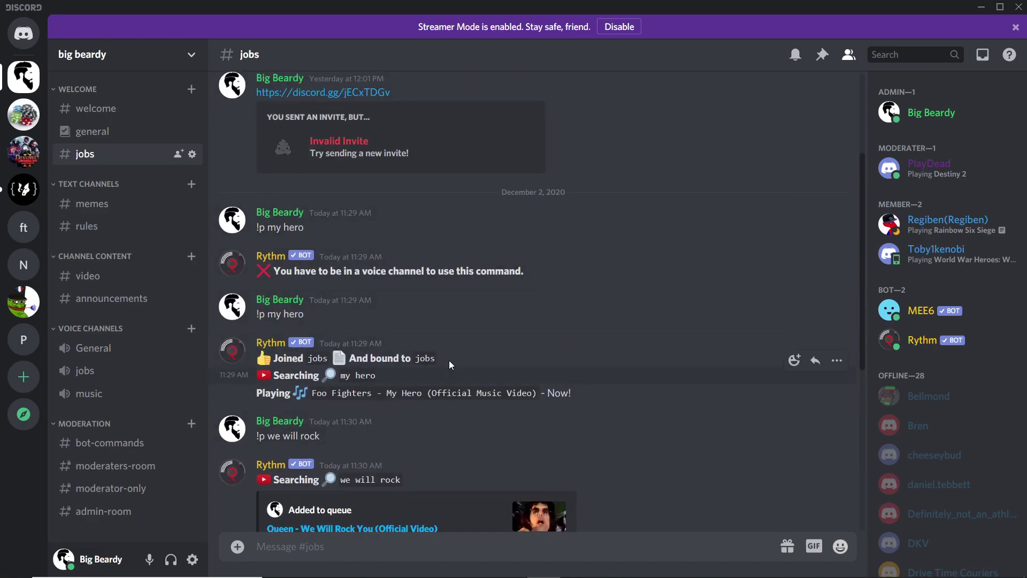
click(97, 204)
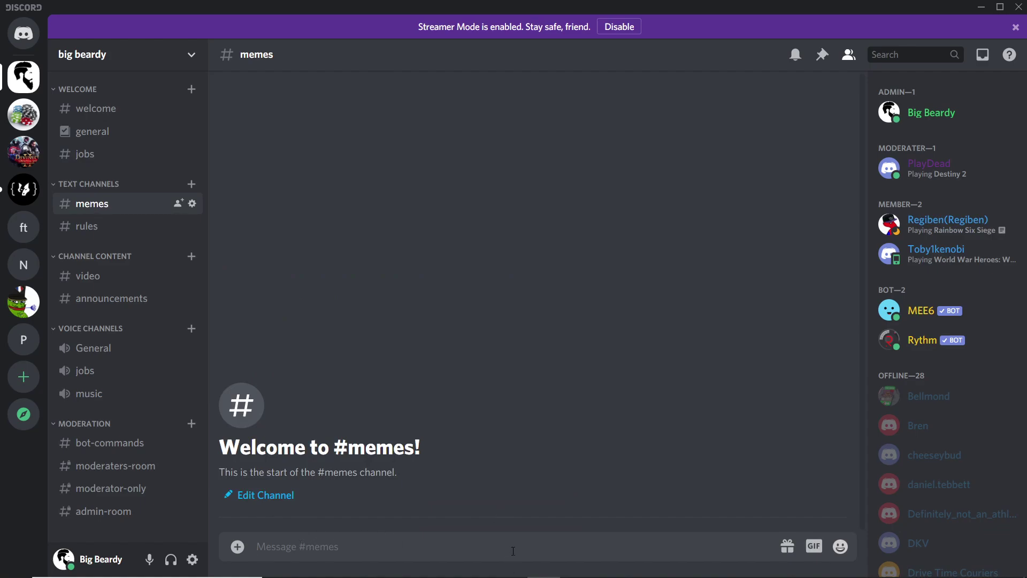
click(88, 228)
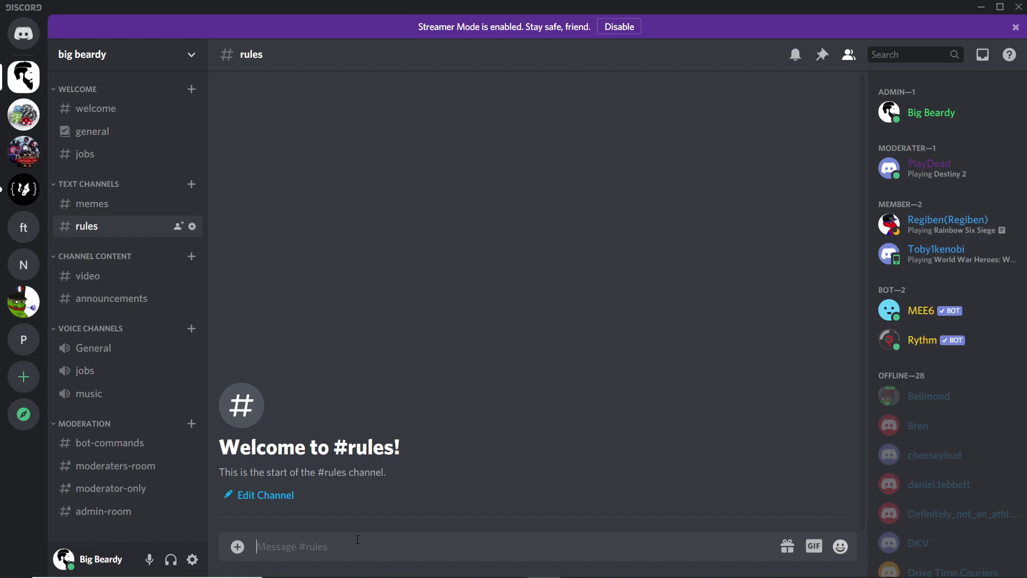
Look through the posted video links in the video channel and view the announcements channel.
click(96, 275)
scroll(375, 246, up, 15)
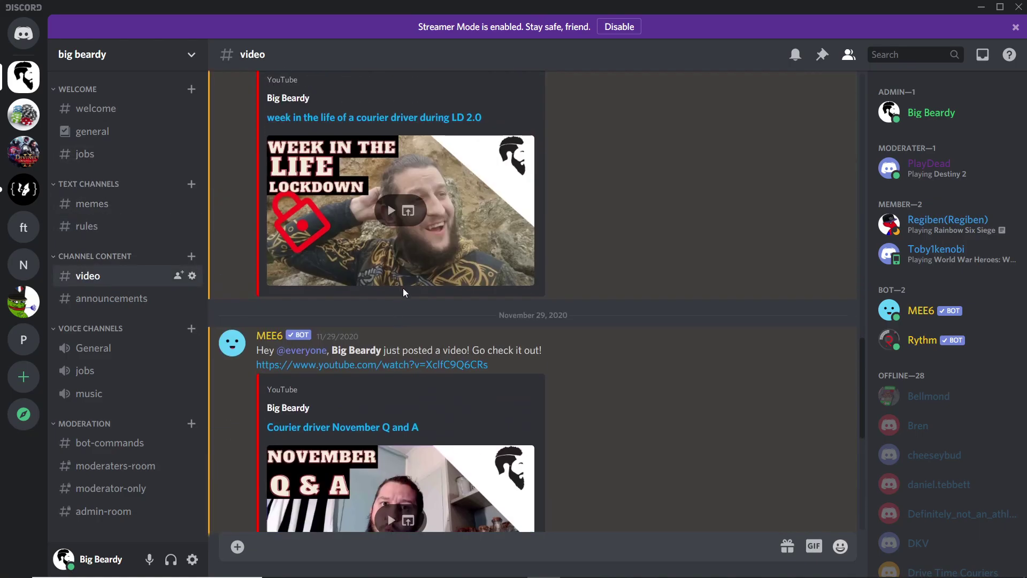
scroll(417, 310, down, 12)
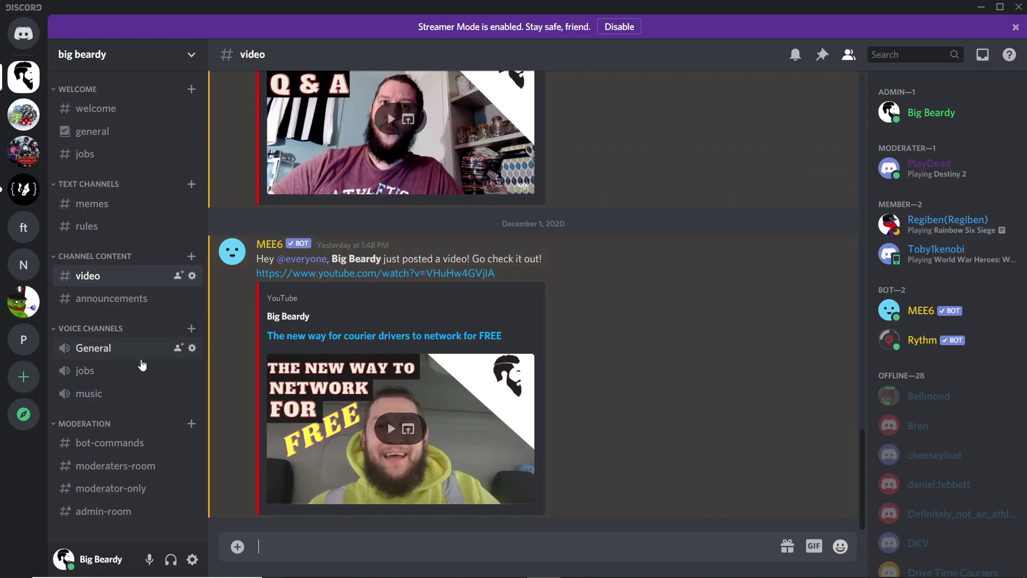
click(125, 301)
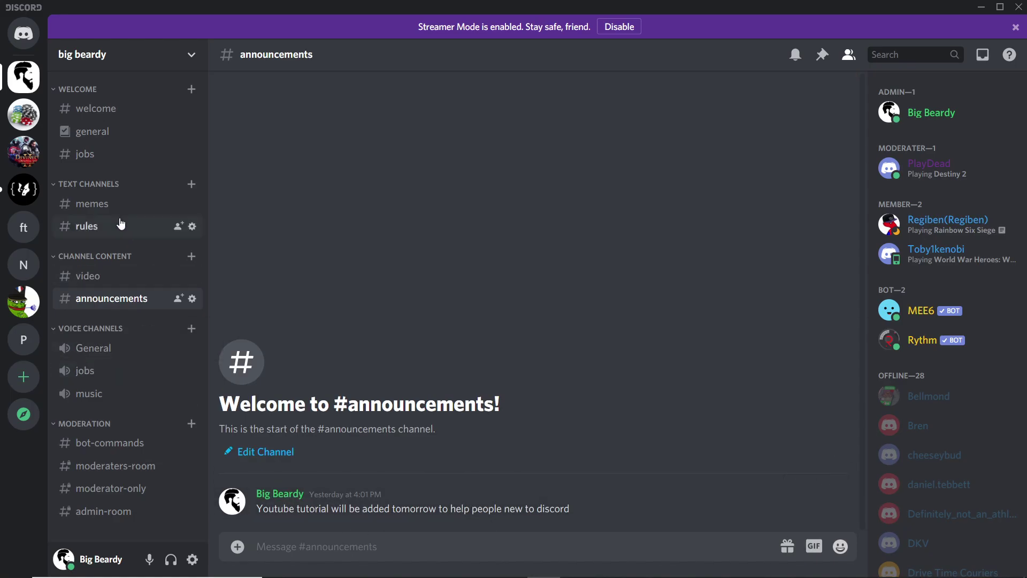
Revisit the welcome and general text channels, and join the jobs voice channel.
click(82, 113)
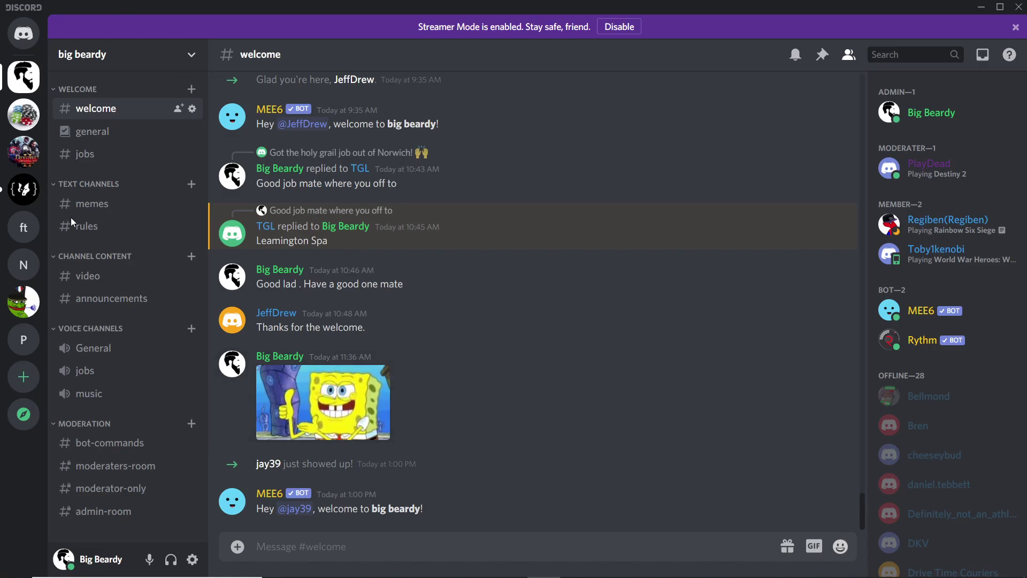
click(110, 132)
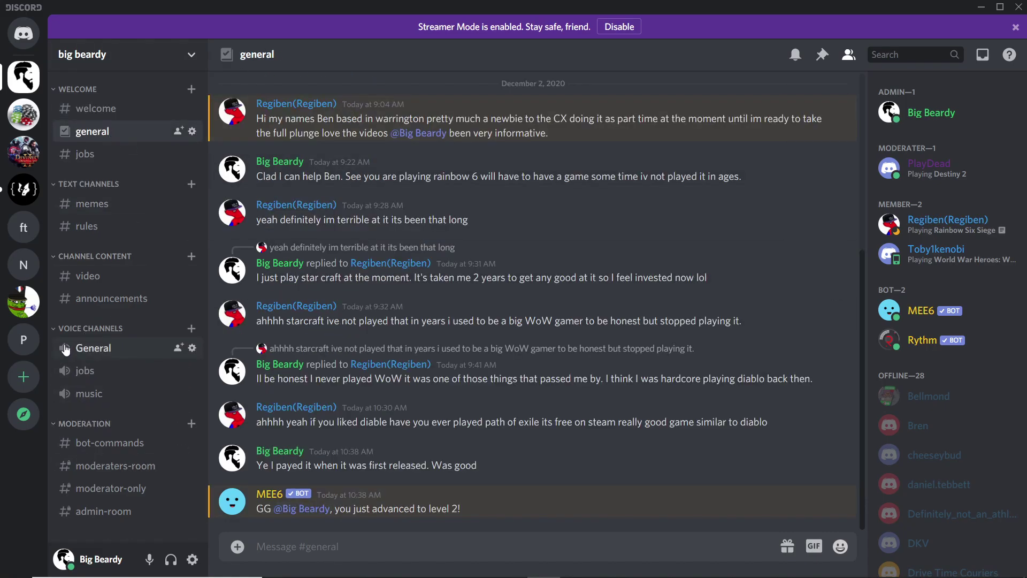
click(92, 372)
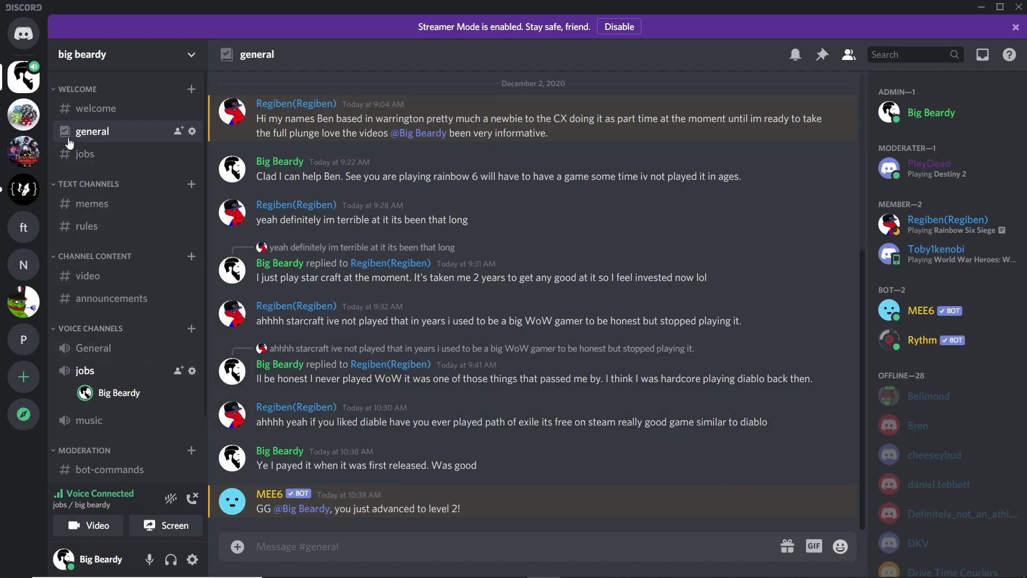
Enter placeholder text in the general channel's message box and erase it without sending.
click(294, 545)
text(jnf)
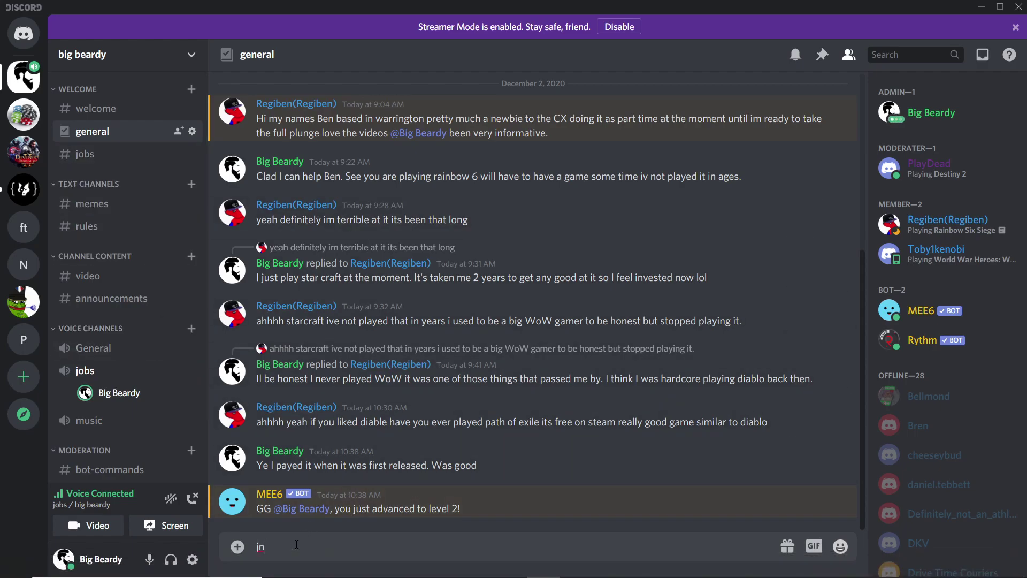
key(BackSpace)
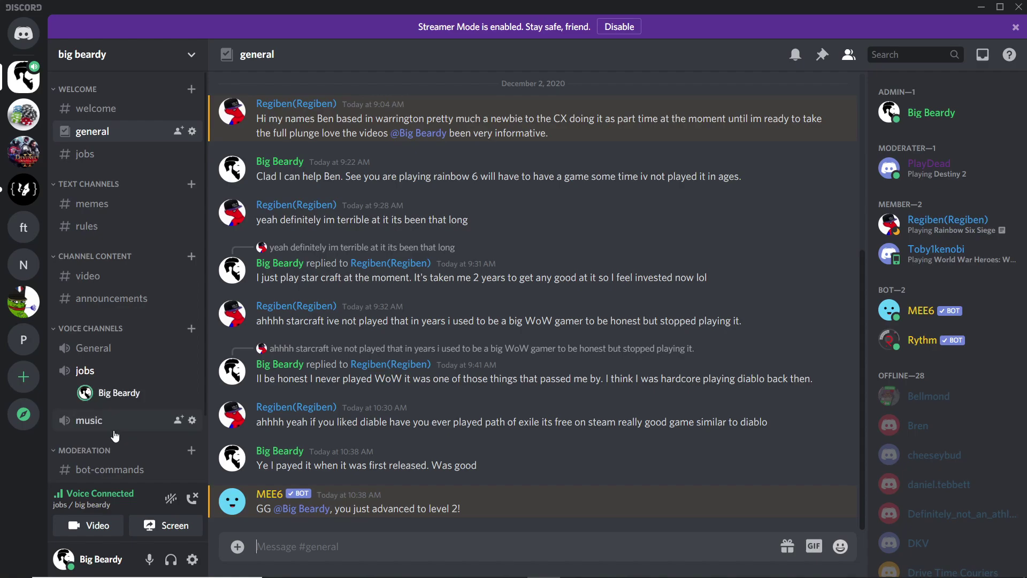
Mute the microphone and deafen the audio while connected to the jobs voice channel.
scroll(115, 435, down, 2)
click(149, 559)
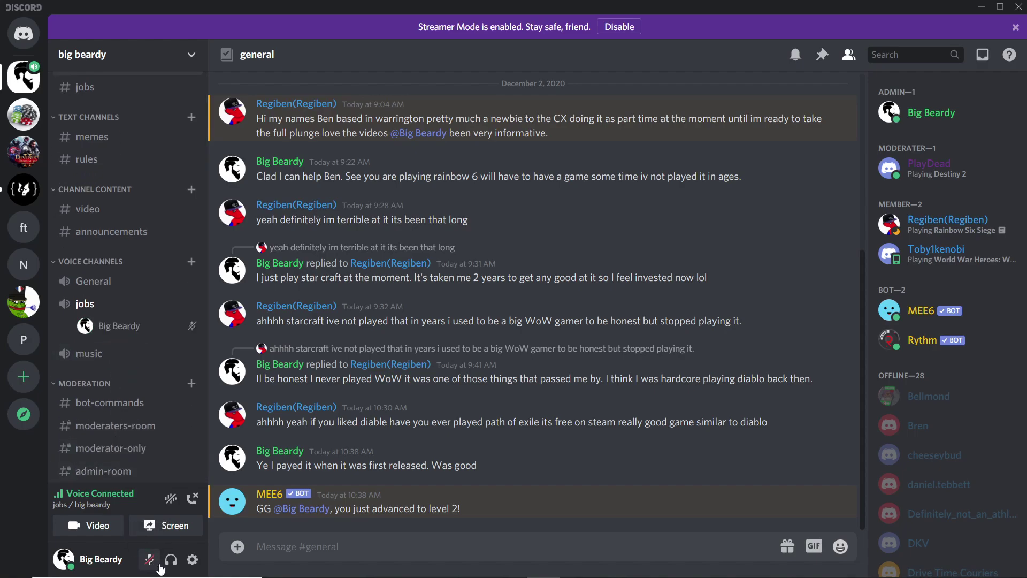
click(170, 562)
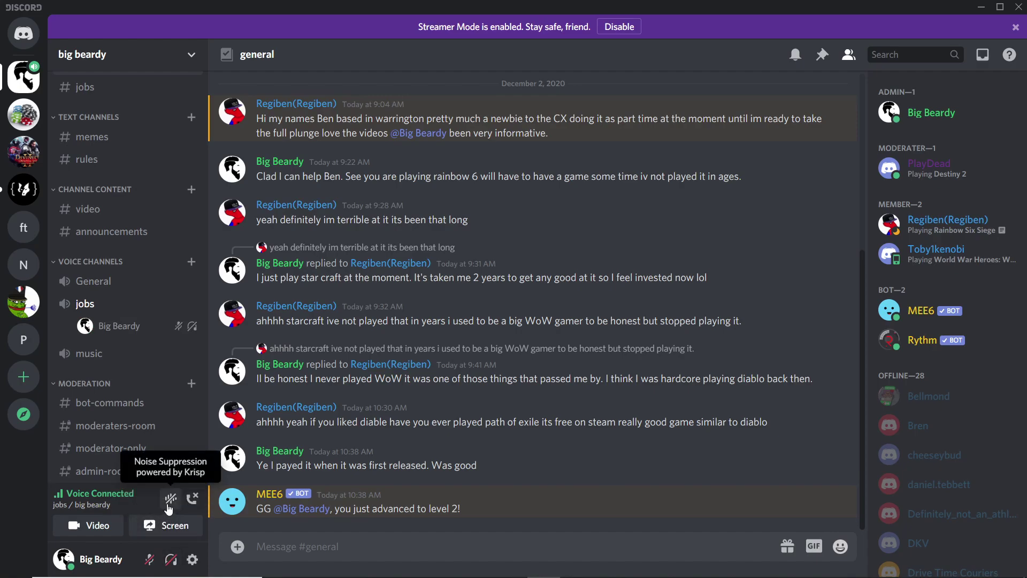
Disconnect from the jobs voice channel and turn the microphone and audio back on.
click(193, 499)
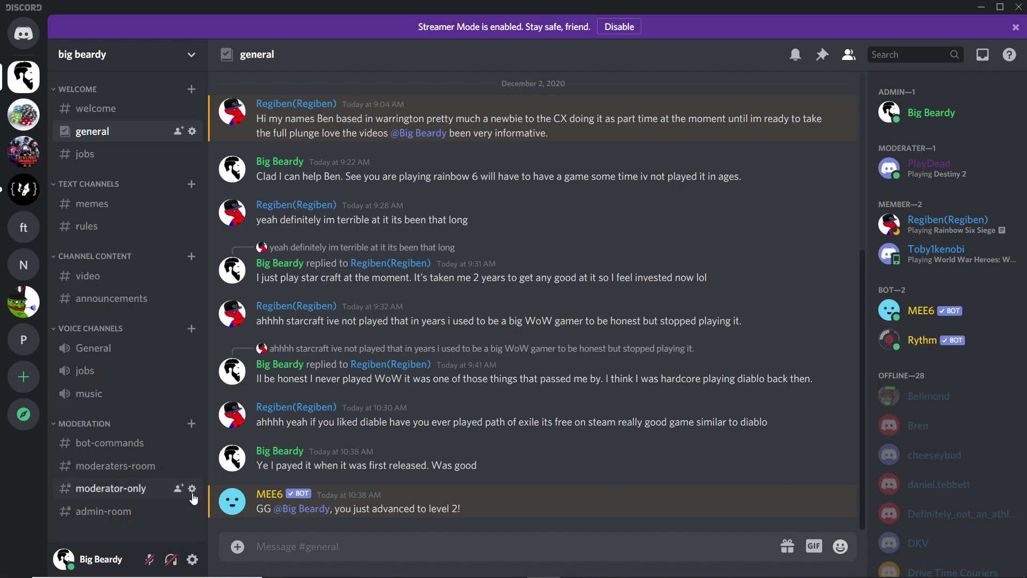
click(171, 559)
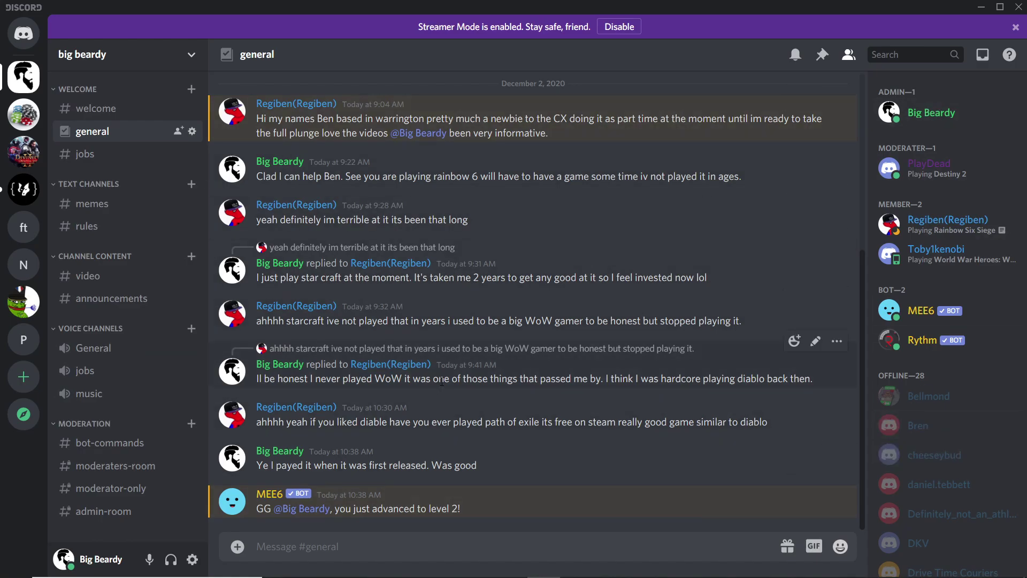
Look through the jobs, general, memes, rules and welcome text channels again, and examine the server's offline member list.
click(87, 155)
click(94, 131)
click(100, 112)
click(91, 203)
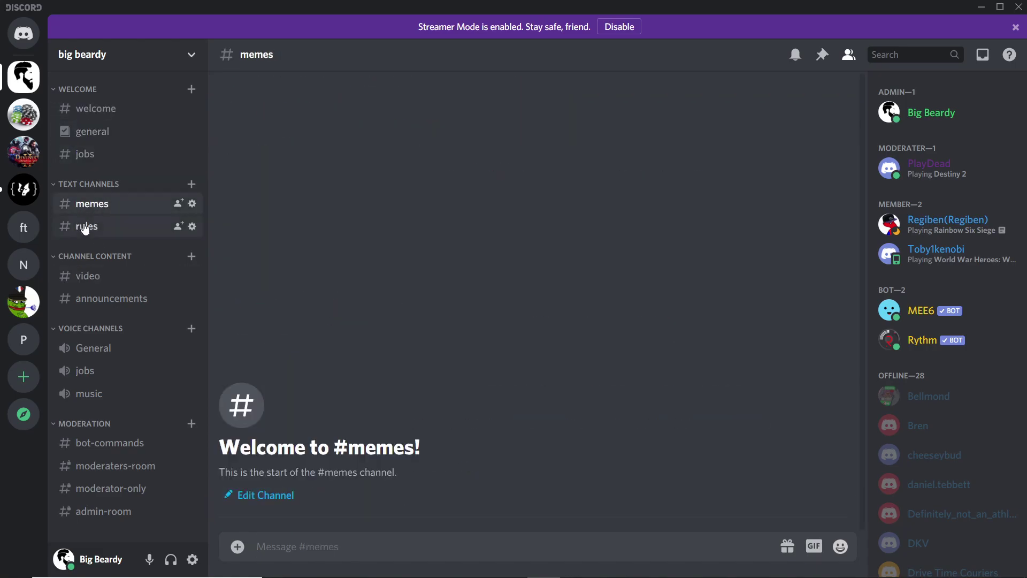
click(86, 225)
click(86, 155)
click(93, 131)
click(97, 110)
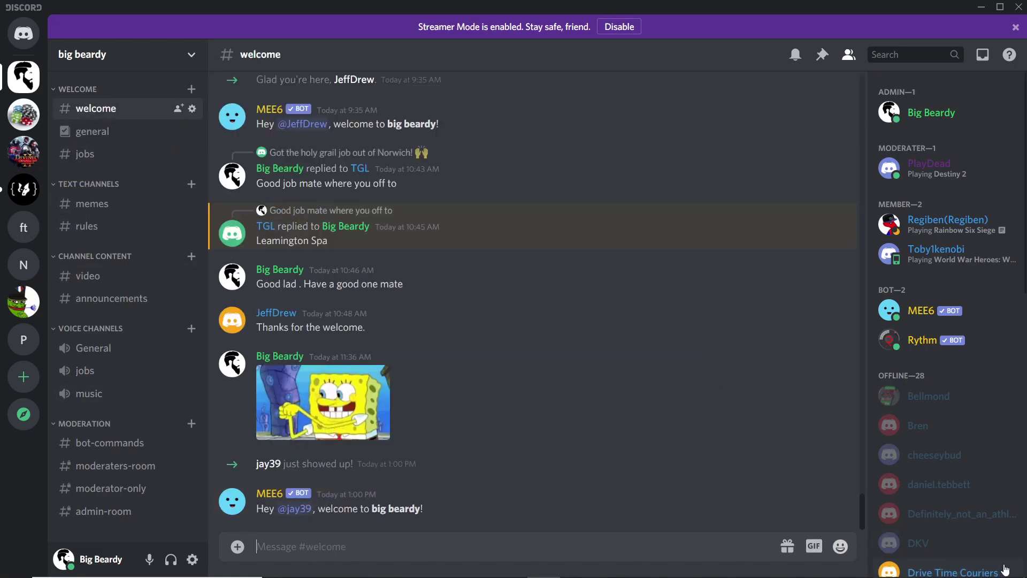
scroll(909, 182, down, 10)
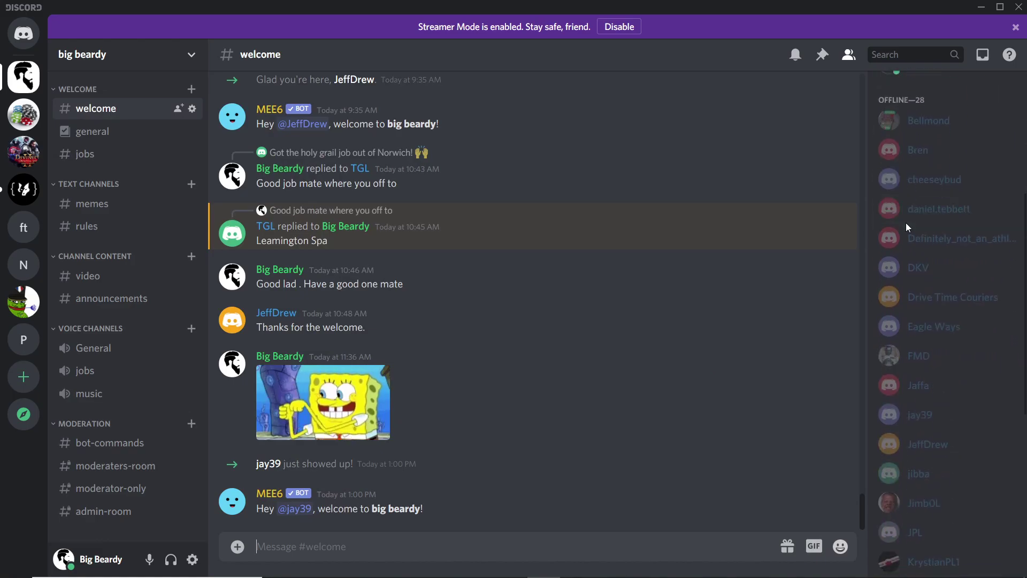
View one offline member's profile card and examine another offline member's available actions, such as messaging, calling and adding as a friend.
scroll(912, 230, up, 8)
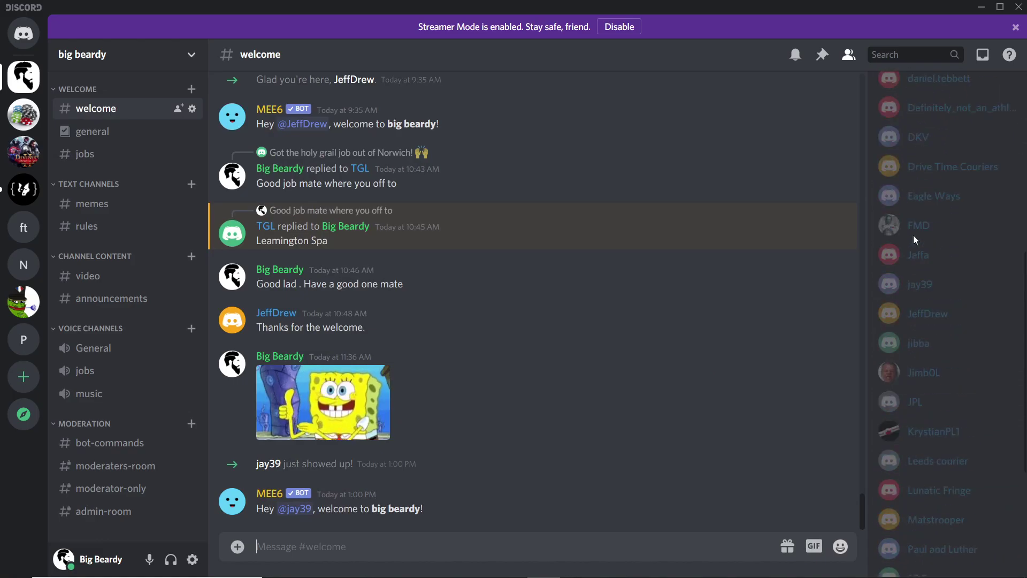
scroll(927, 315, up, 3)
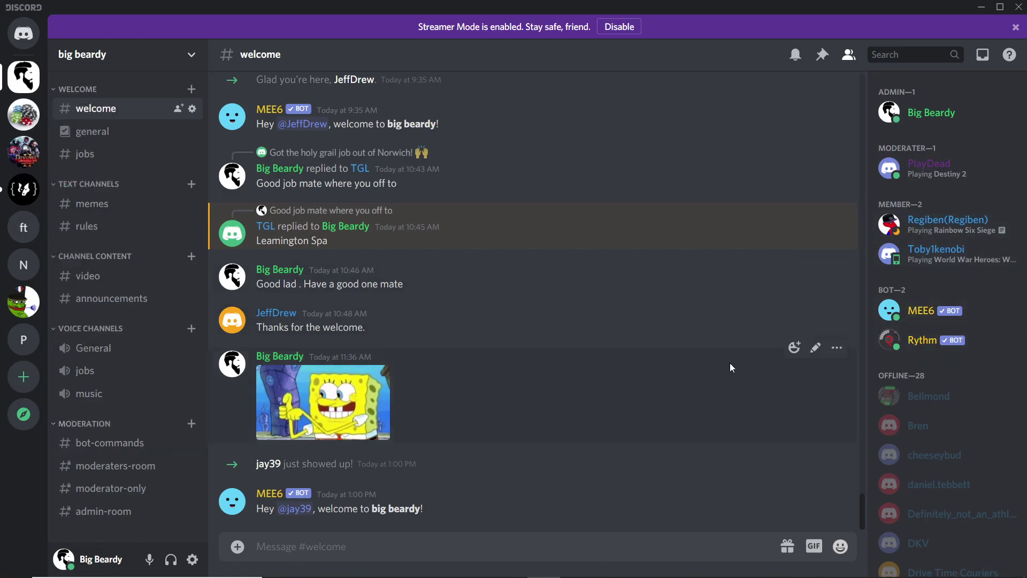
click(953, 400)
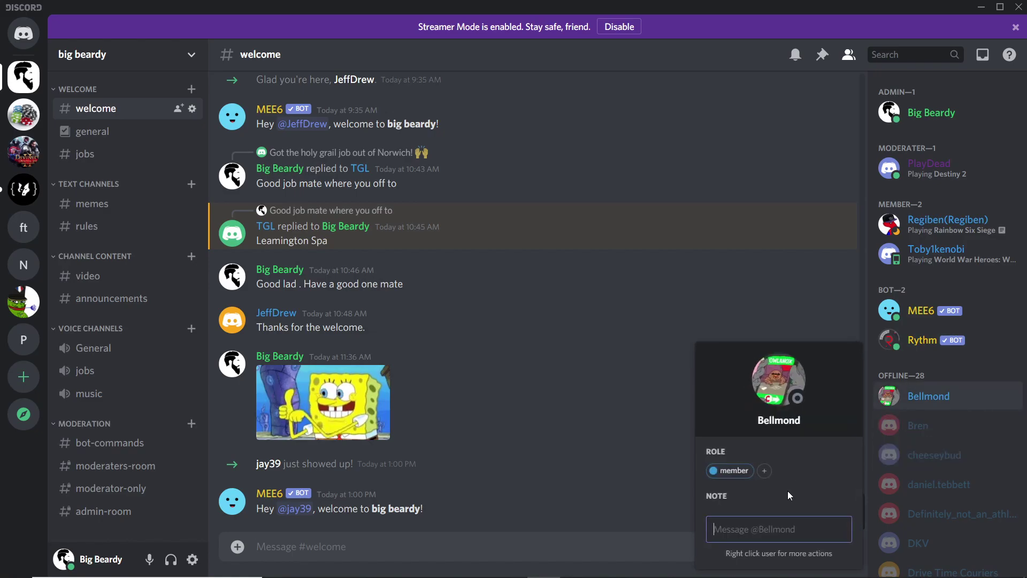
click(958, 397)
right_click(920, 426)
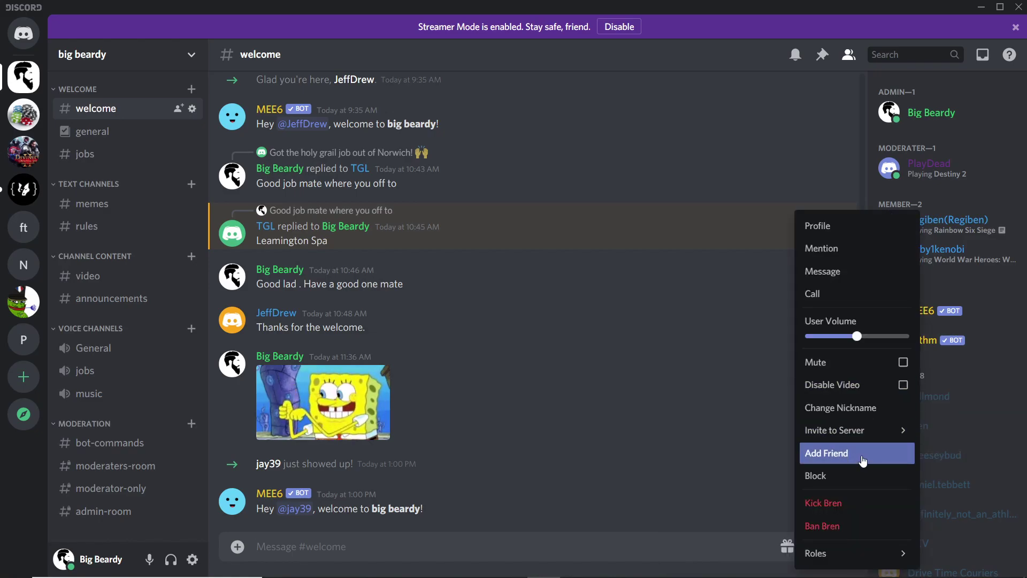
mouse_move(848, 431)
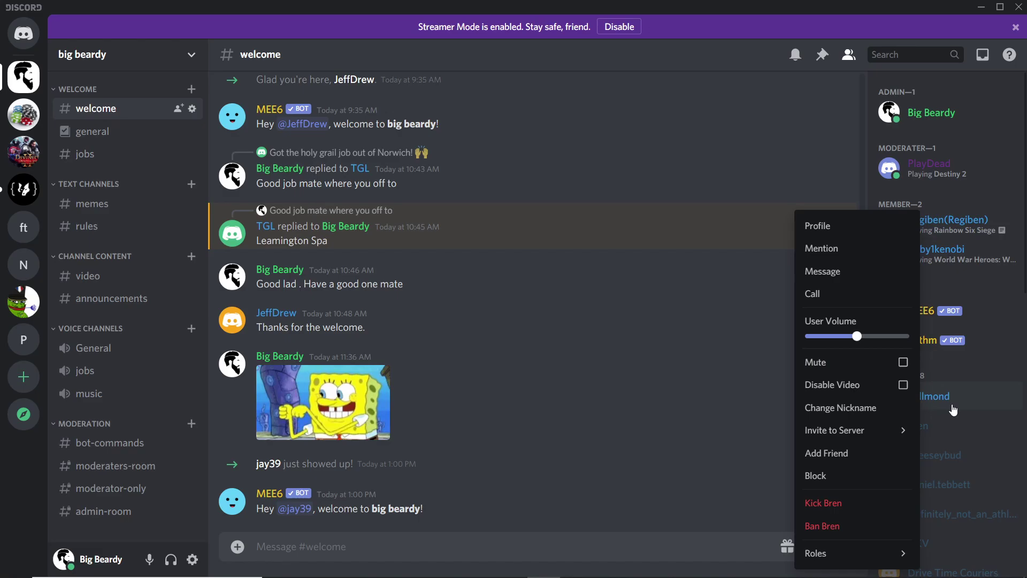
click(679, 378)
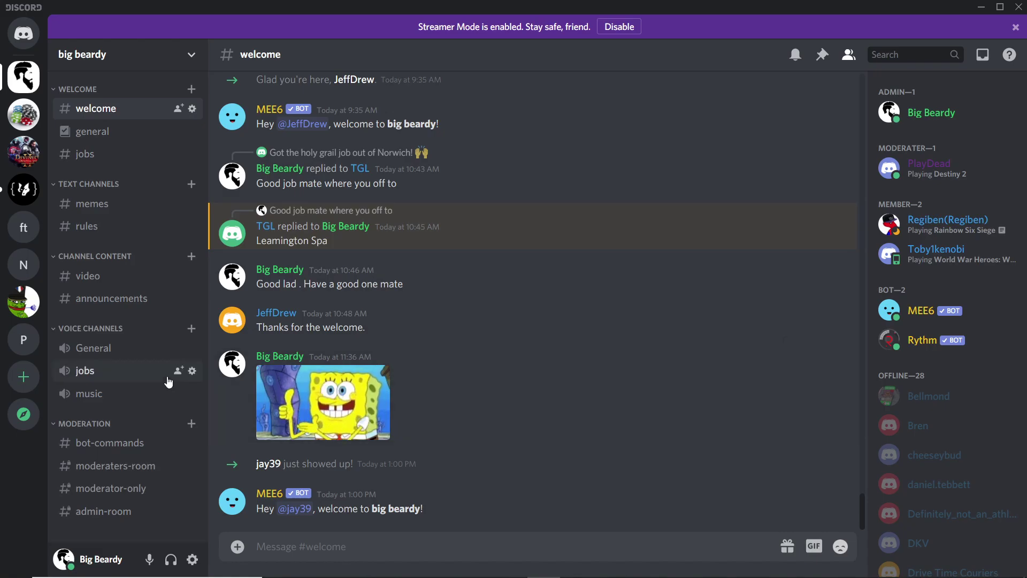
Look through the jobs, general, welcome and rules text channels.
click(80, 156)
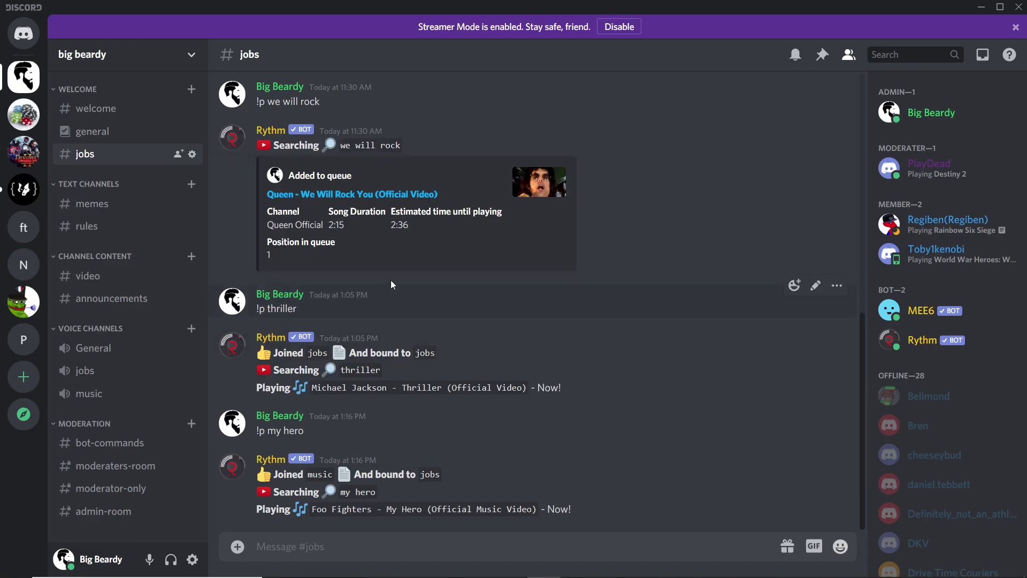
click(92, 131)
click(96, 110)
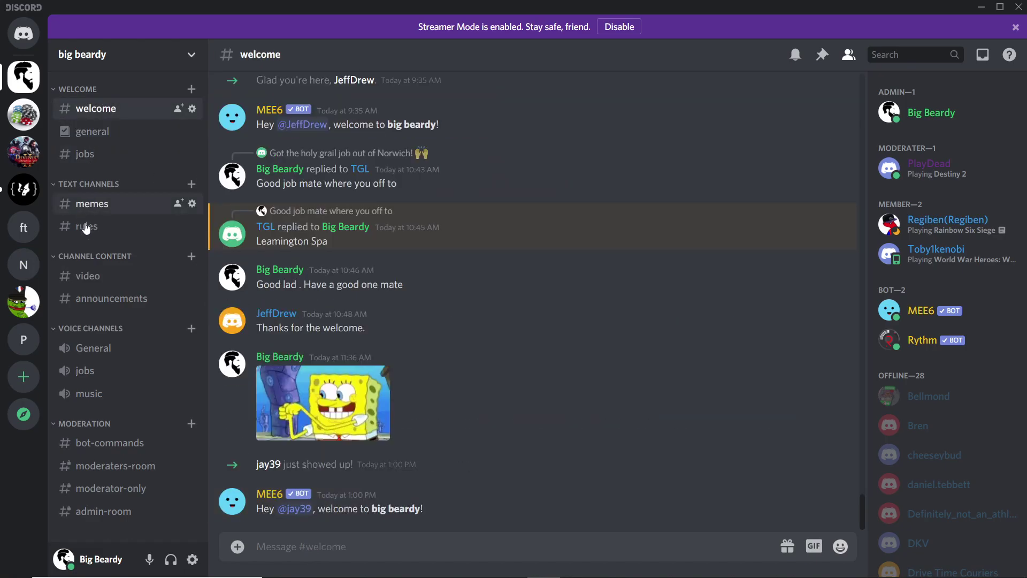
click(83, 224)
Join the music voice channel and send the song request "!p my hero" in the jobs text channel.
click(102, 155)
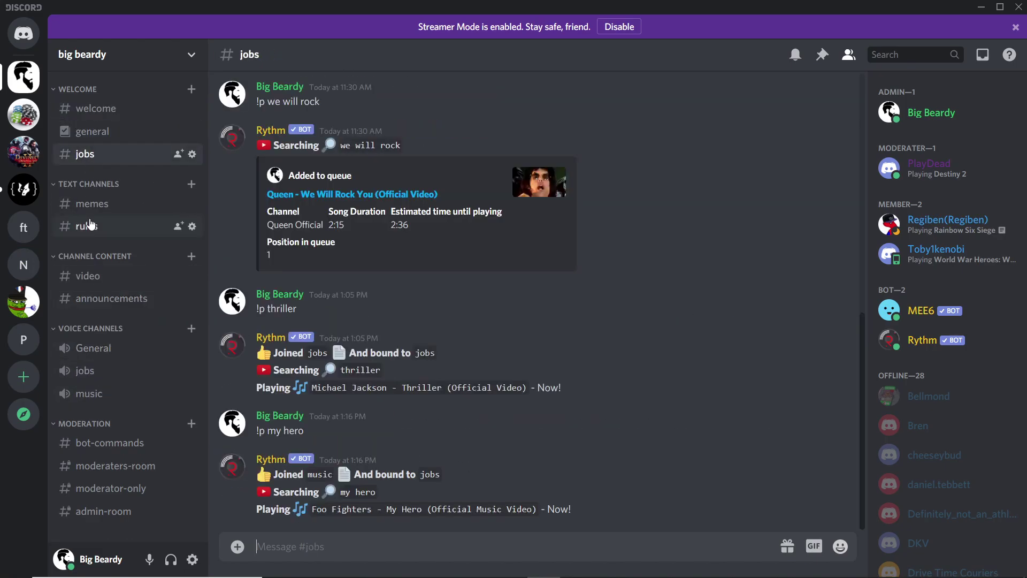
click(88, 395)
click(87, 376)
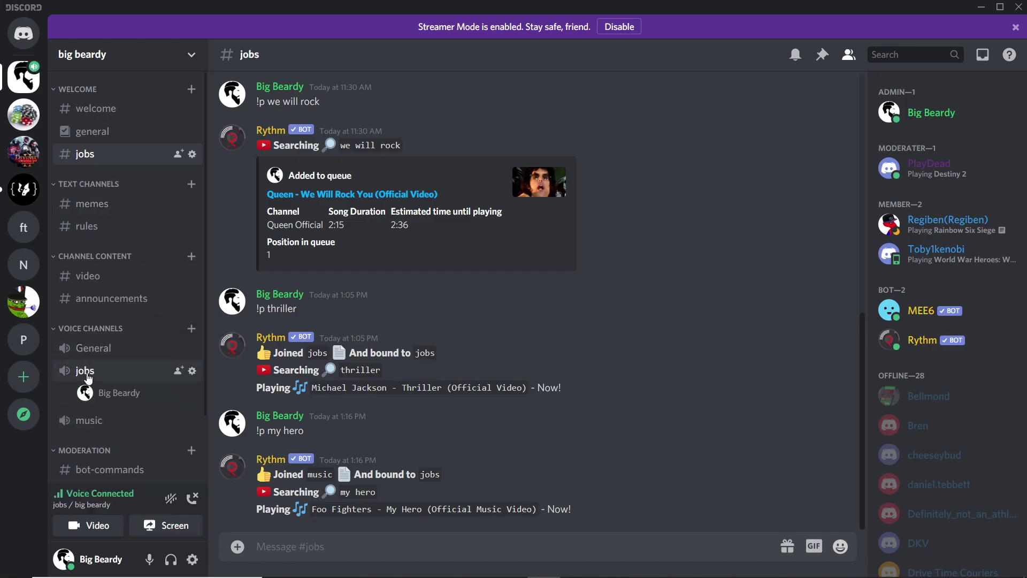
click(96, 420)
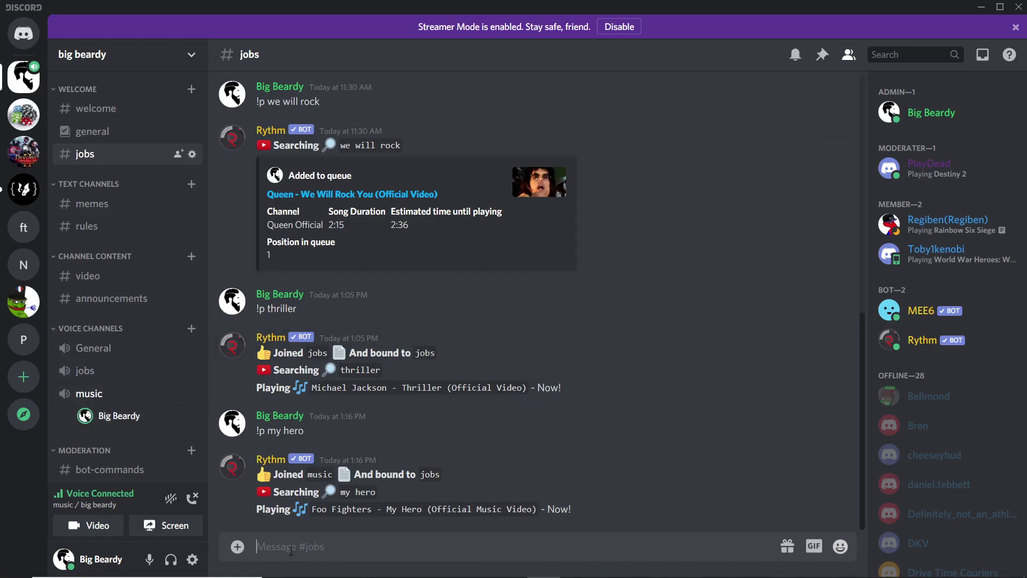
text(!p my hero)
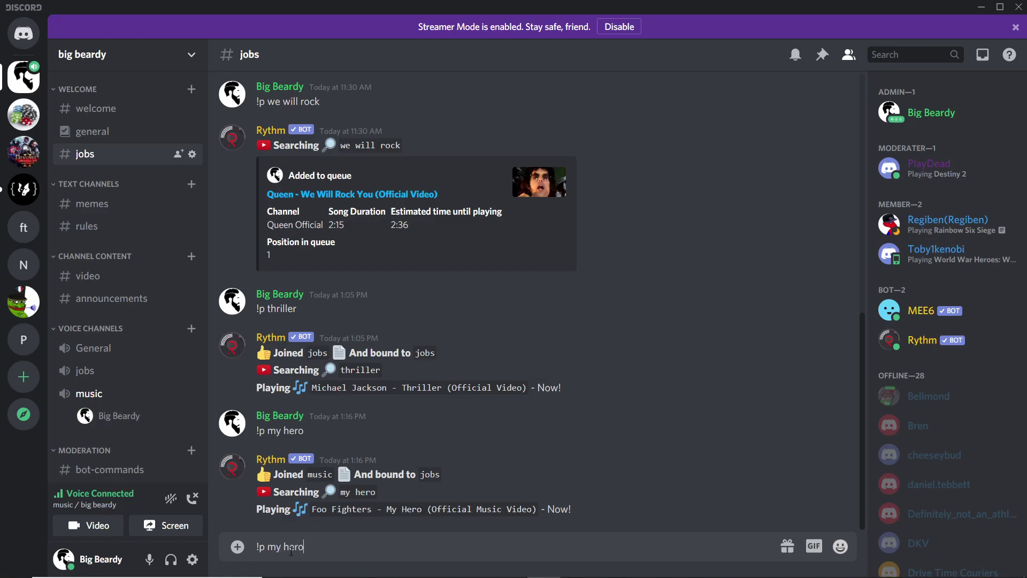
key(Return)
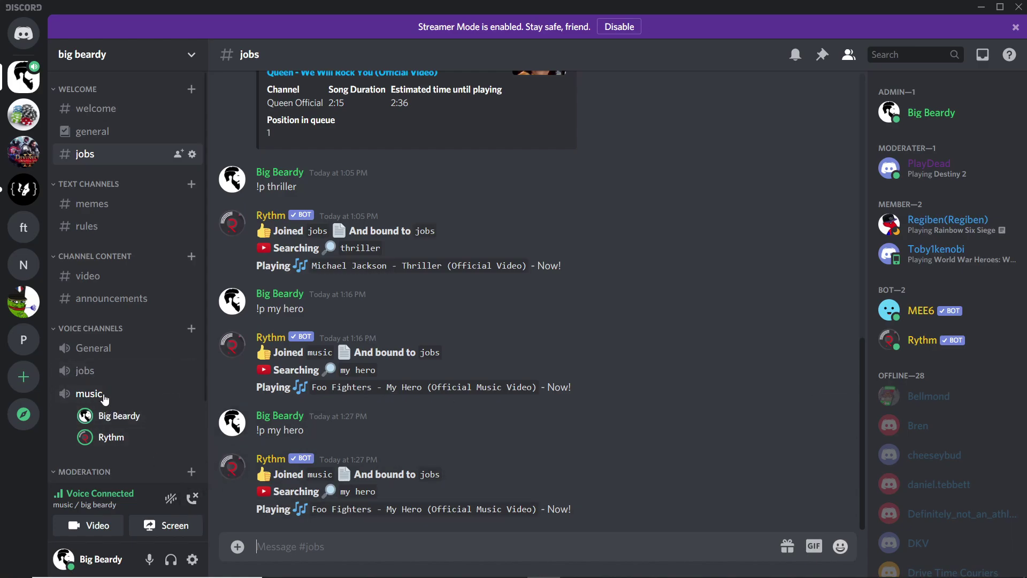
Switch to the jobs voice channel and open the general text channel.
click(81, 370)
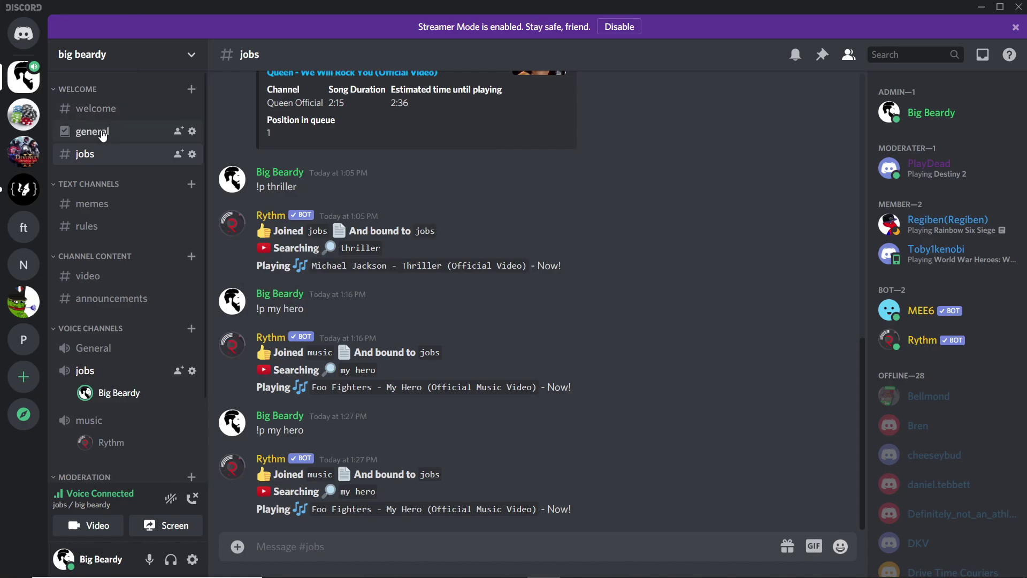
click(86, 131)
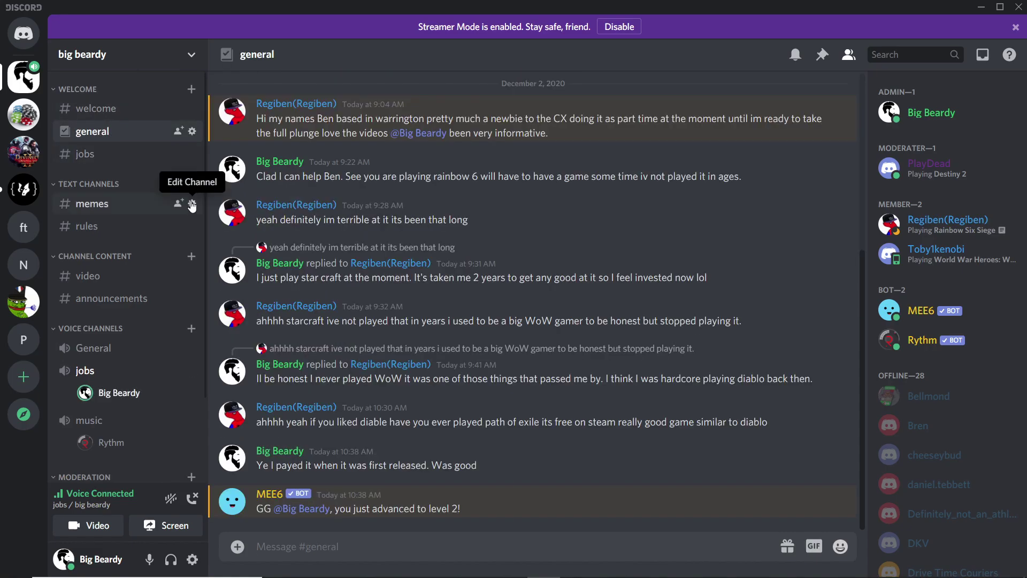